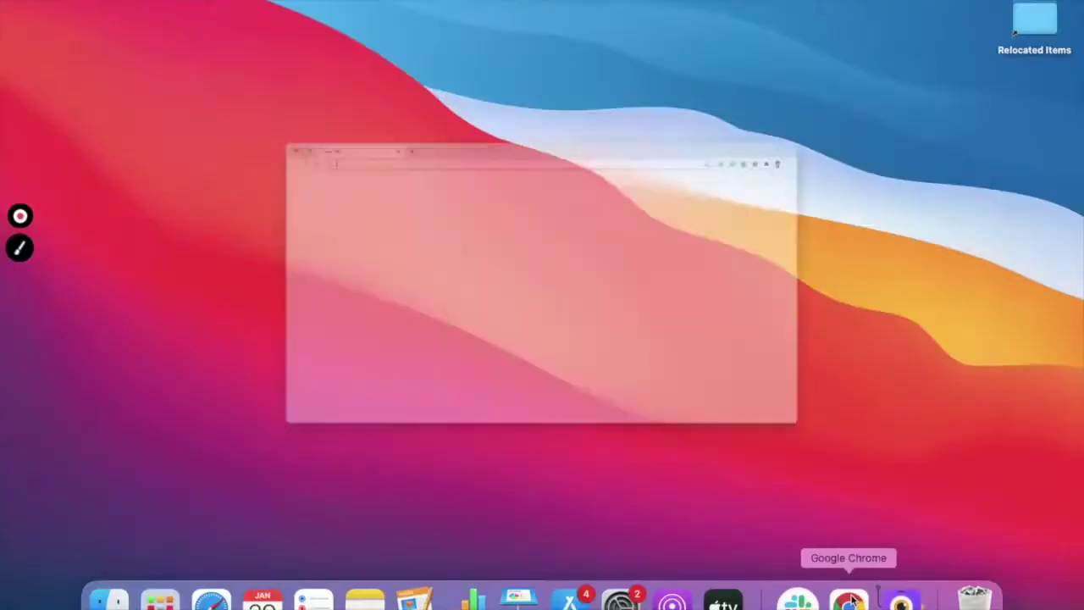
pyautogui.write('www.v')
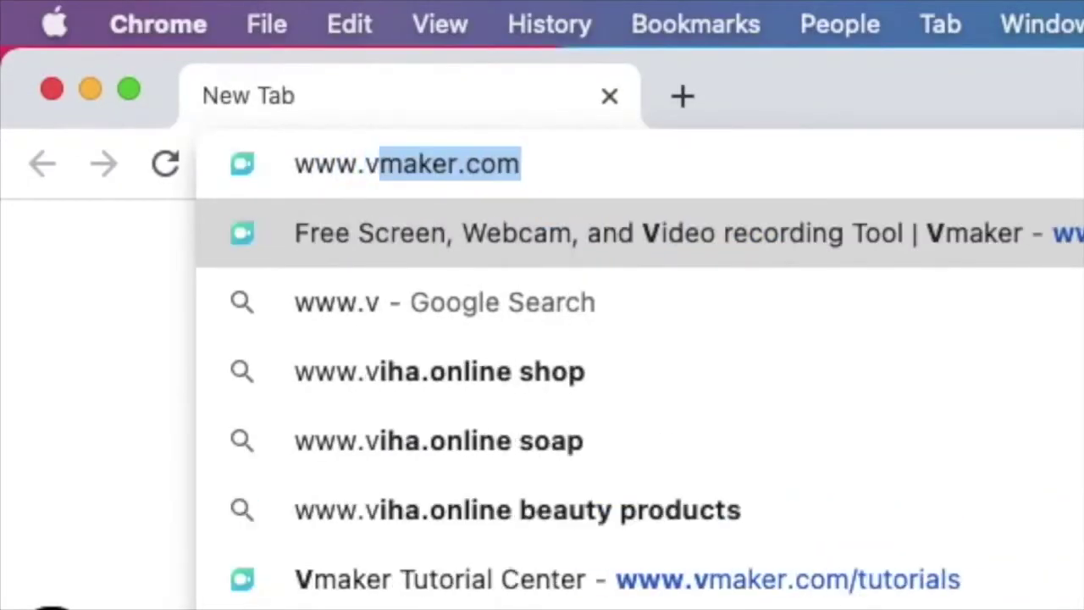
pyautogui.write('mak')
pyautogui.press('Return')
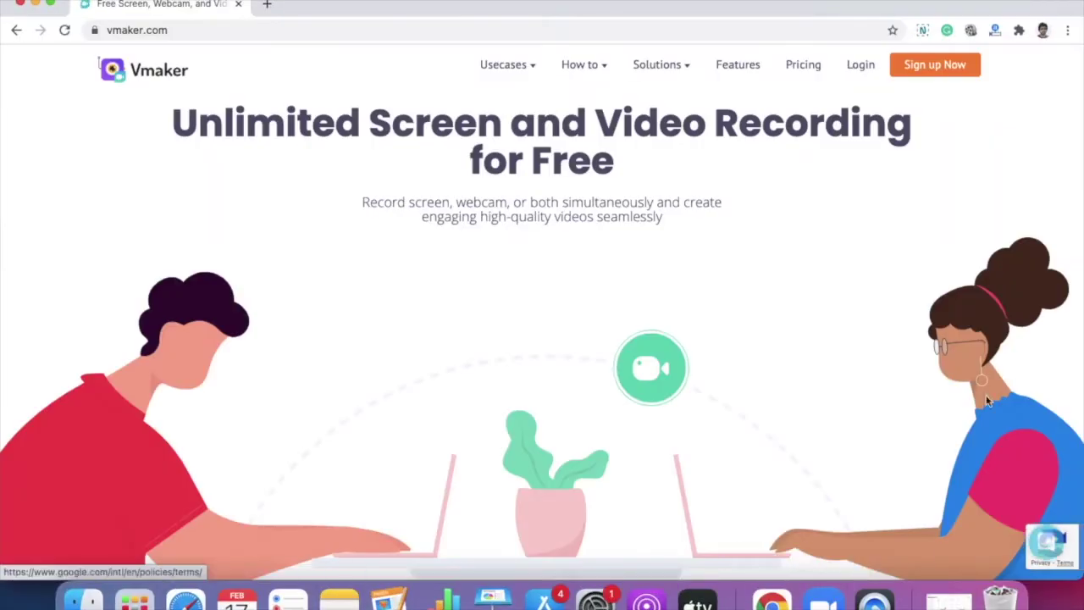
pyautogui.click(908, 74)
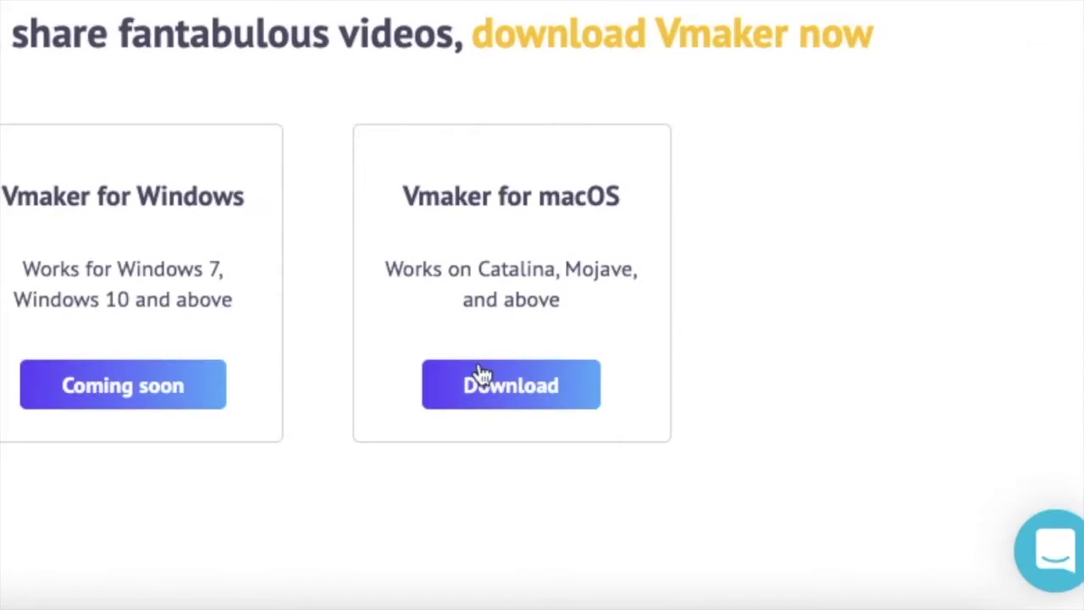
# - Download Vmaker for macOS and drag the app toward the Applications folder
pyautogui.click(476, 379)
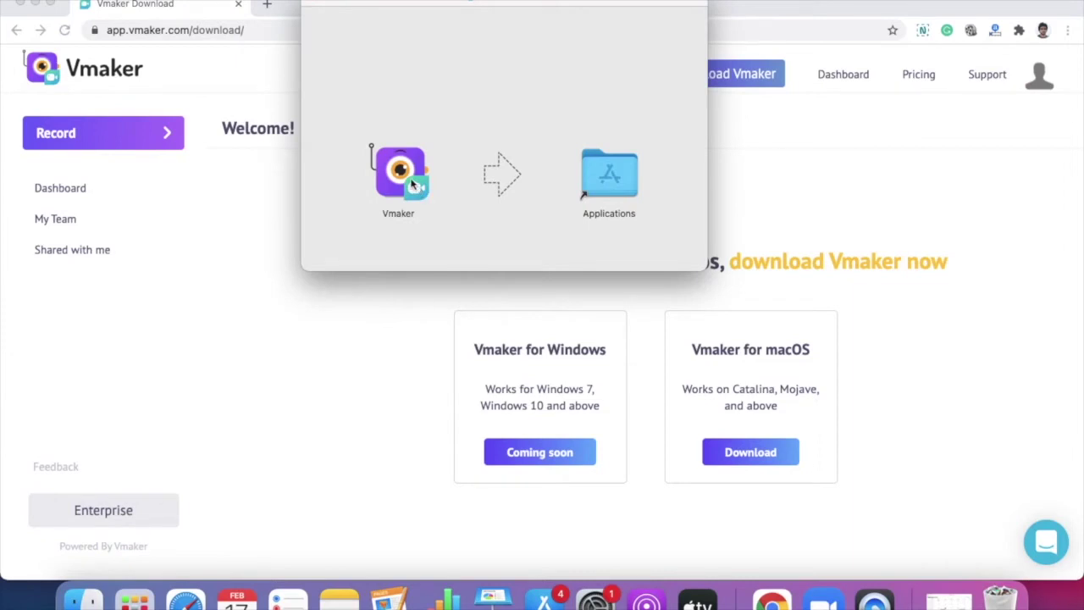
pyautogui.moveTo(412, 184); pyautogui.dragTo(614, 185)
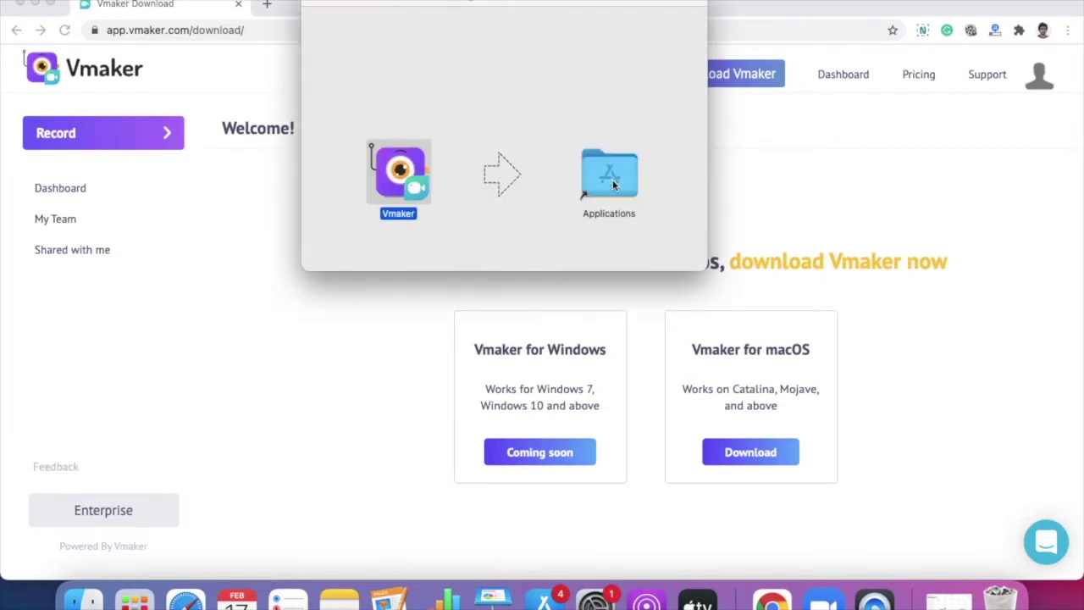
# - Close the Vmaker installer window and hide Chrome to reveal the desktop
pyautogui.click(328, 3)
pyautogui.click(38, 5)
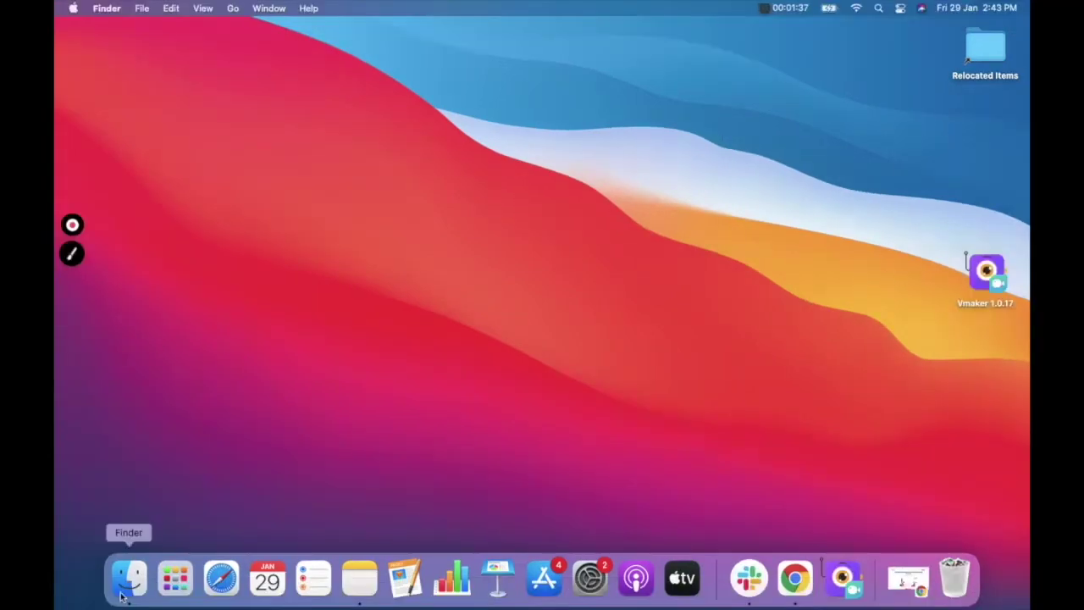
# - Launch Vmaker from Finder's Applications folder, confirming the security prompt to open it
pyautogui.click(125, 596)
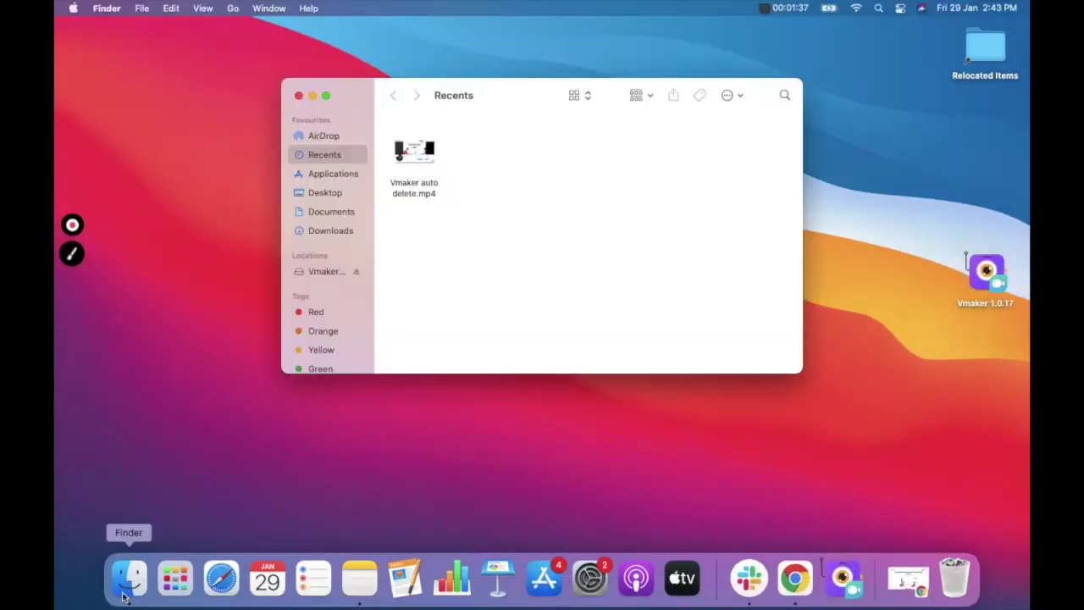
pyautogui.click(326, 173)
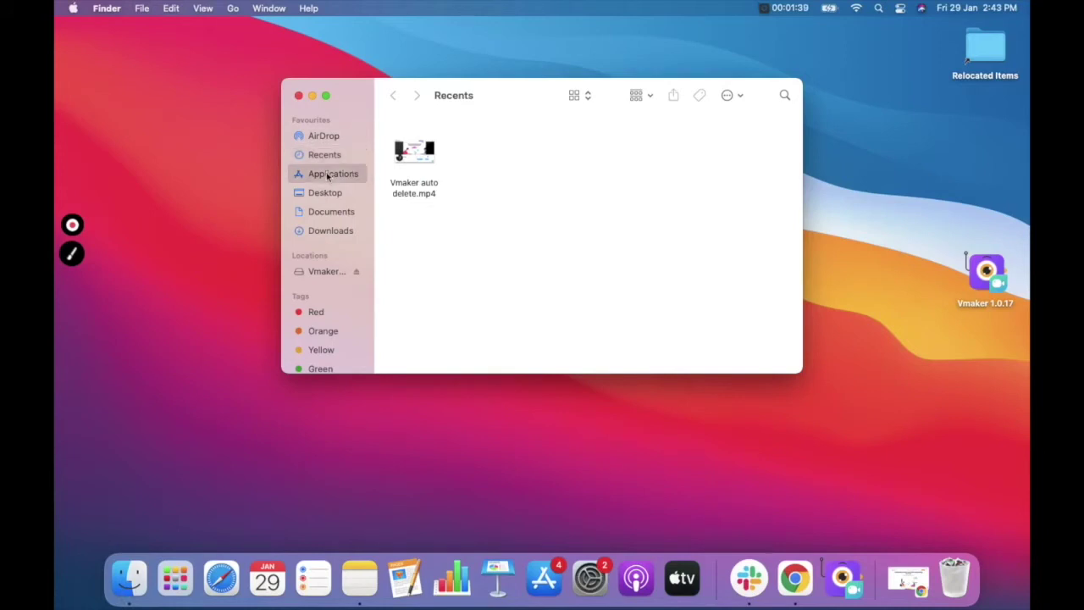
pyautogui.click(426, 326)
pyautogui.doubleClick(425, 326)
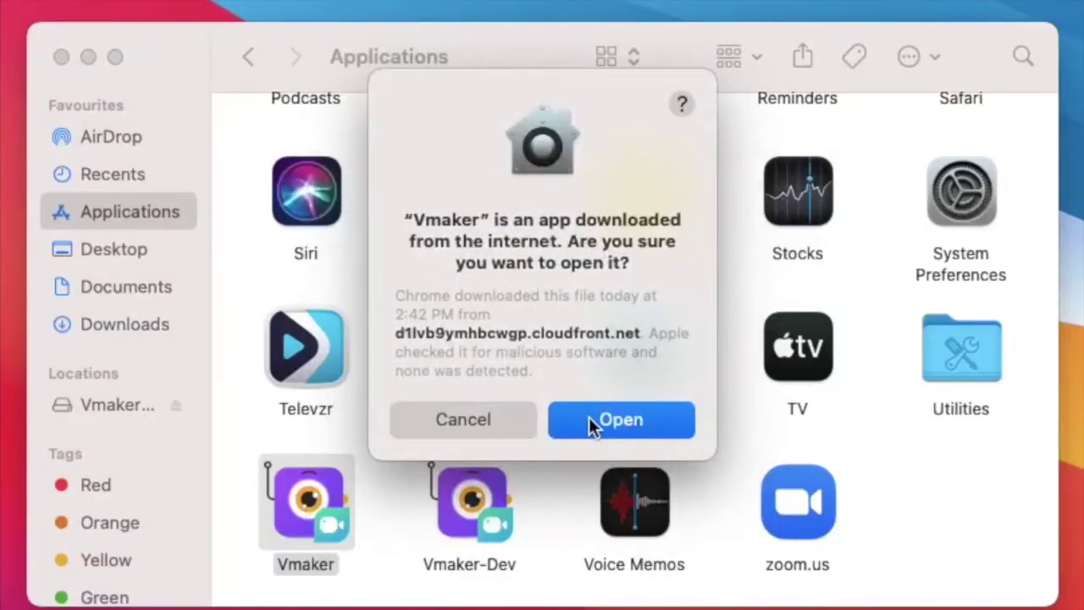
pyautogui.click(590, 418)
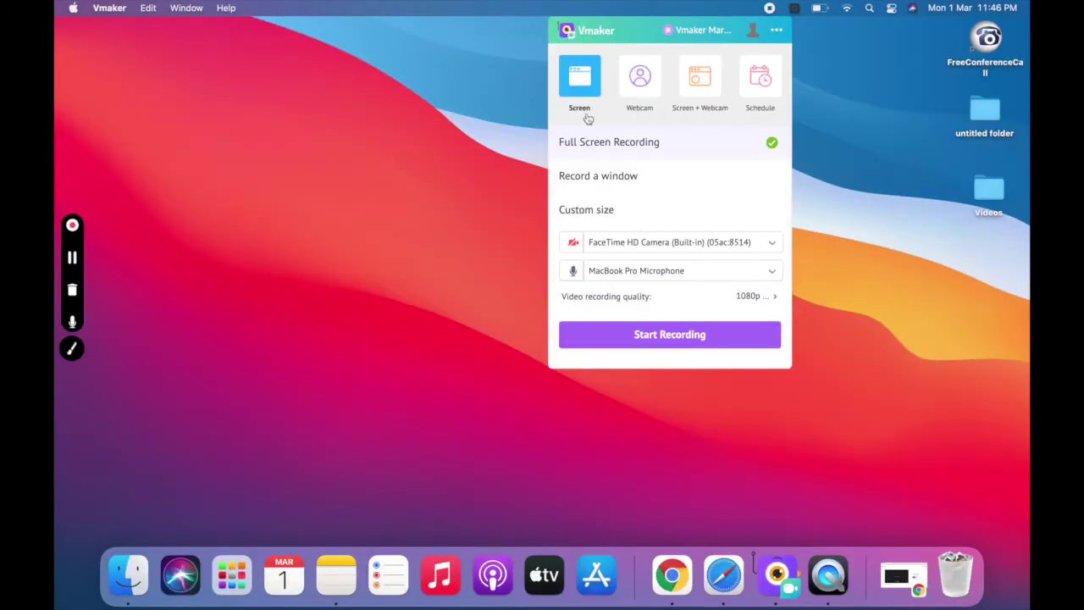
# - Start a full-screen Vmaker recording and bring the Google Meet page to the front
pyautogui.click(660, 331)
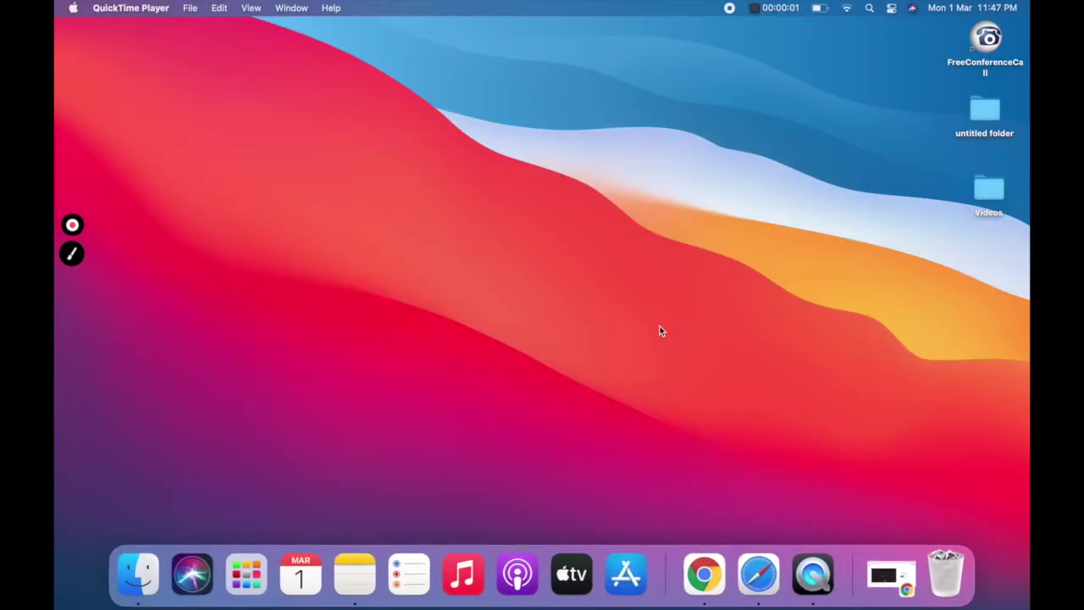
pyautogui.click(710, 574)
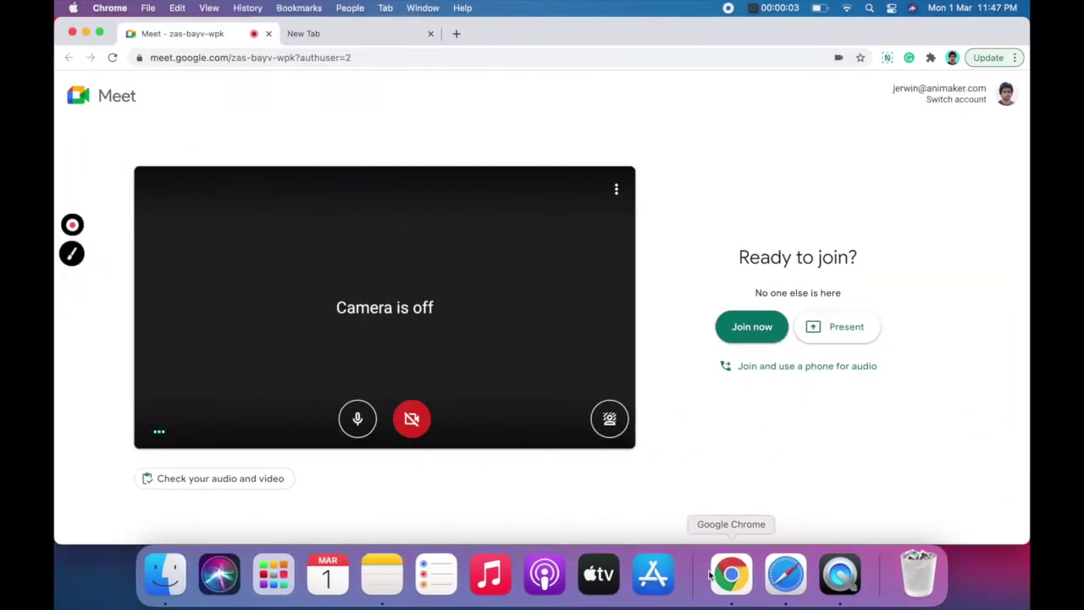
# - Join the Google Meet call, then stop the Vmaker recording to upload it
pyautogui.click(740, 330)
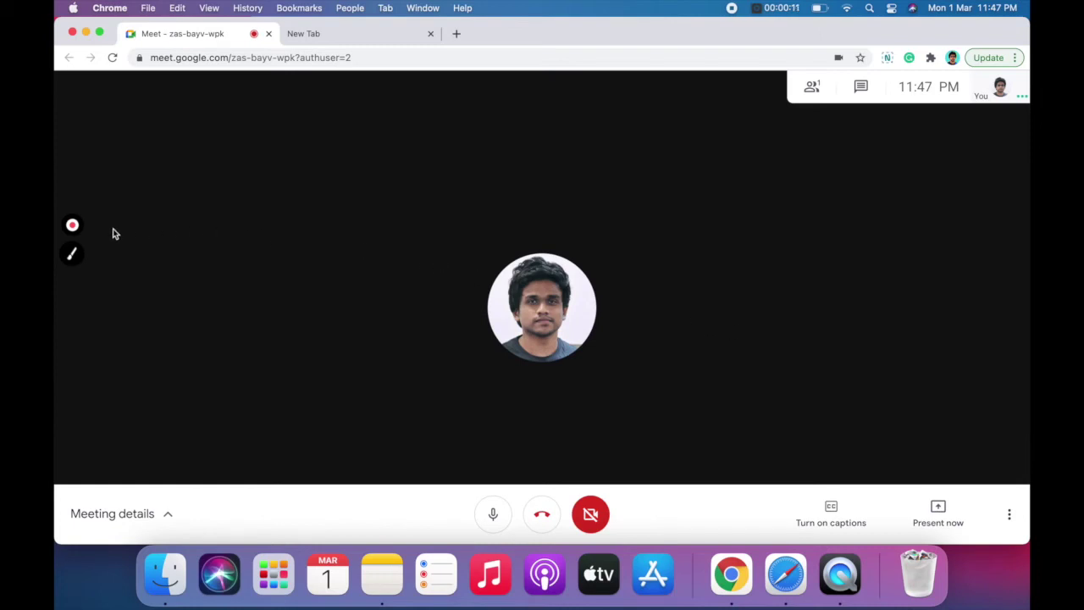
pyautogui.click(72, 226)
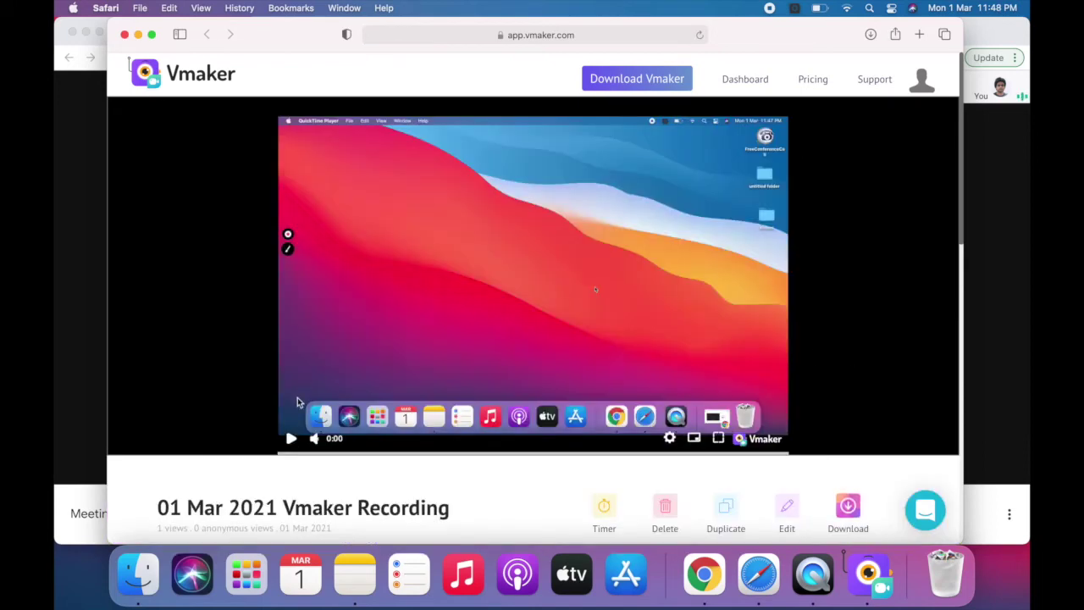
# - Play the 01 Mar 2021 Vmaker Recording, then download it to the computer
pyautogui.click(293, 438)
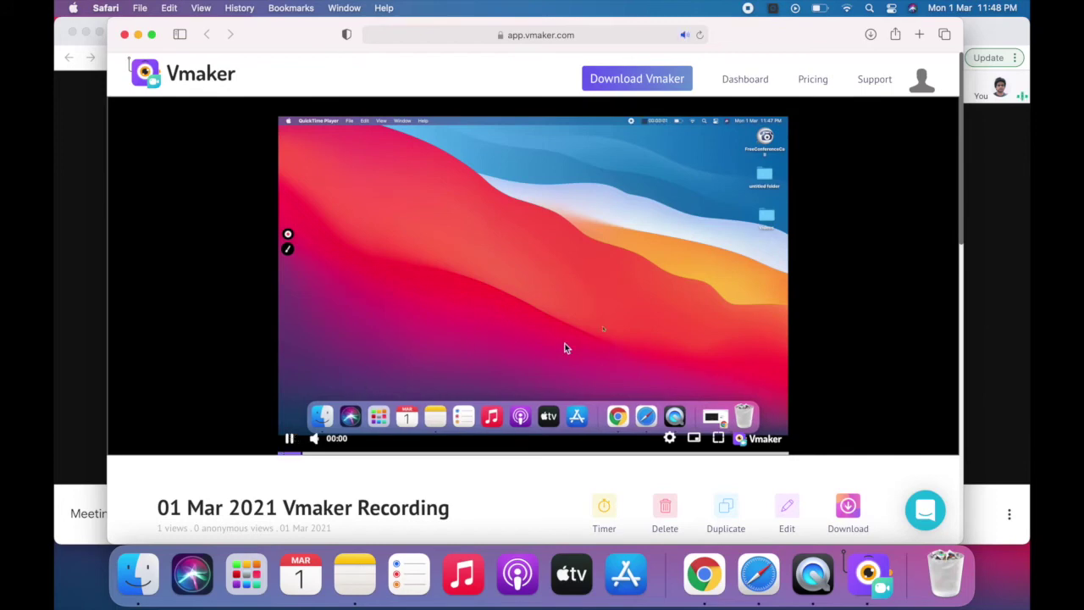
pyautogui.scroll(-3, 566, 348)
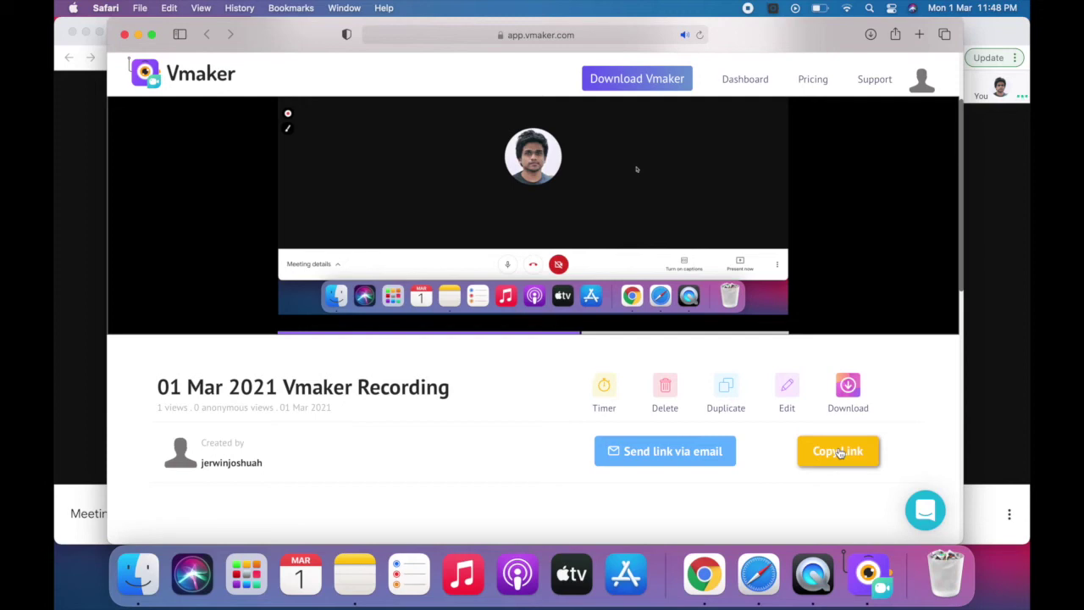
pyautogui.click(848, 385)
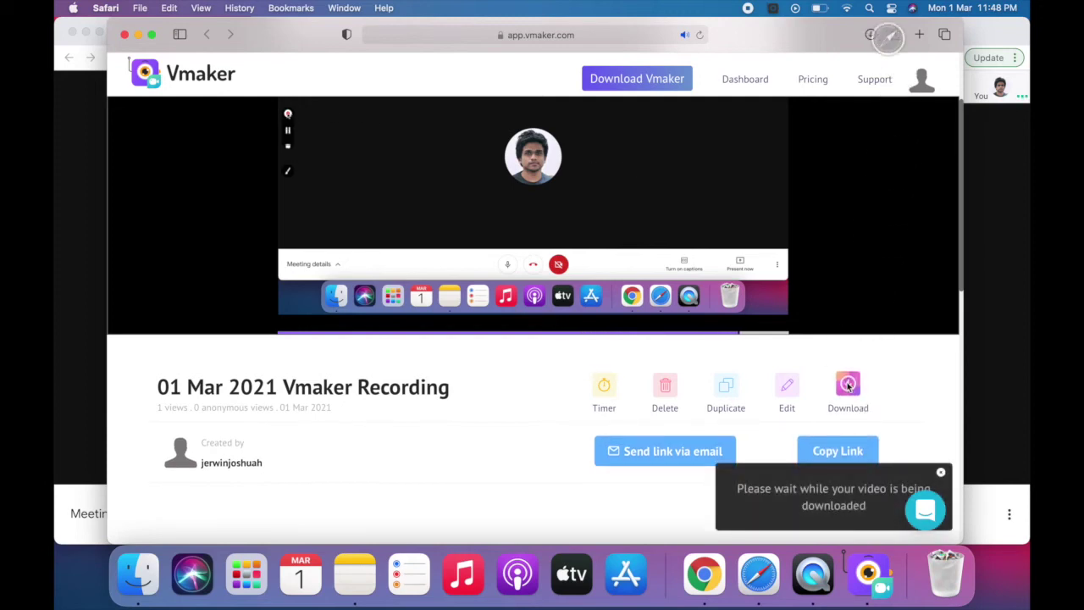